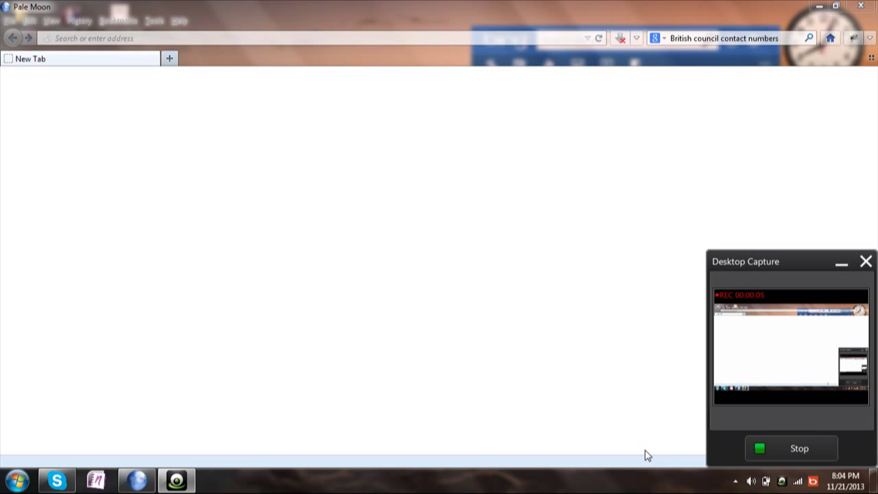
# Step: Load the Google AdSense sign-in page via the 'adse' address-bar autocomplete
pyautogui.click(282, 40)
pyautogui.write('ww')
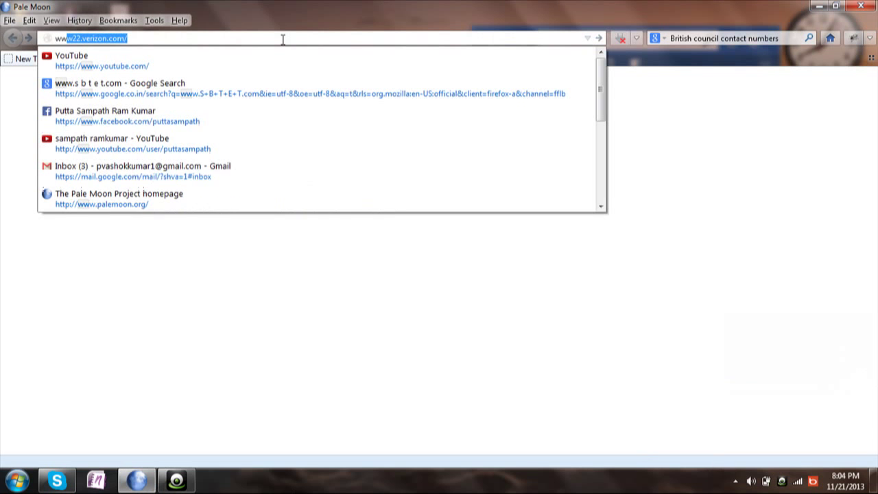
pyautogui.write('w.')
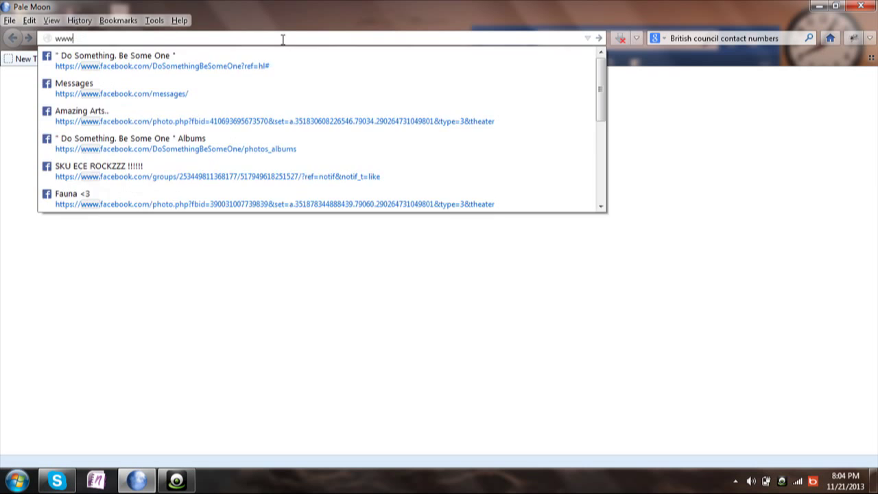
pyautogui.press('BackSpace')
pyautogui.press('BackSpace')
pyautogui.press('BackSpace')
pyautogui.write('adse')
pyautogui.press('Return')
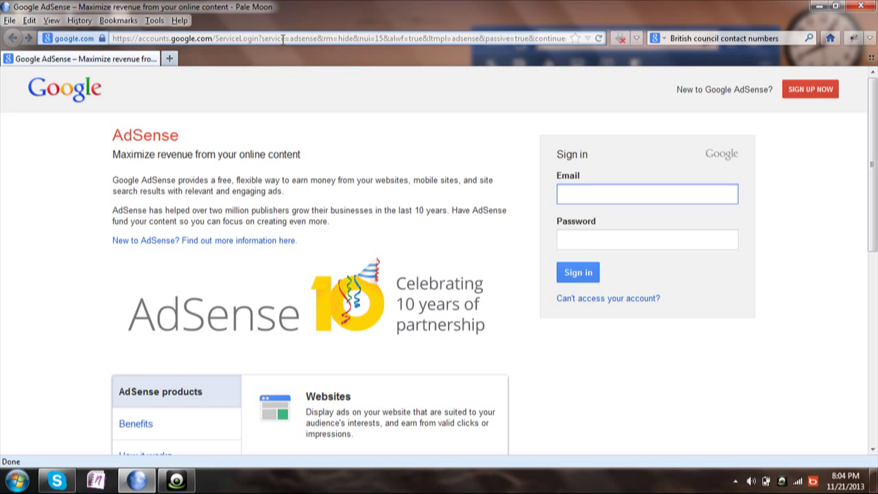
# Step: Sign in with the suggested 'sampa…' email, retyping the password after the first attempt fails
pyautogui.write('sampa')
pyautogui.press('Down')
pyautogui.press('Tab')
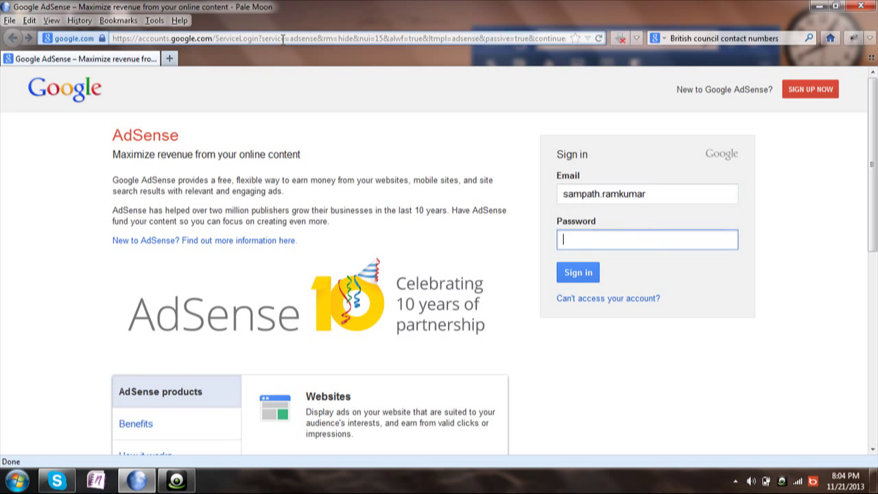
pyautogui.write('••••••••••••')
pyautogui.write('••••')
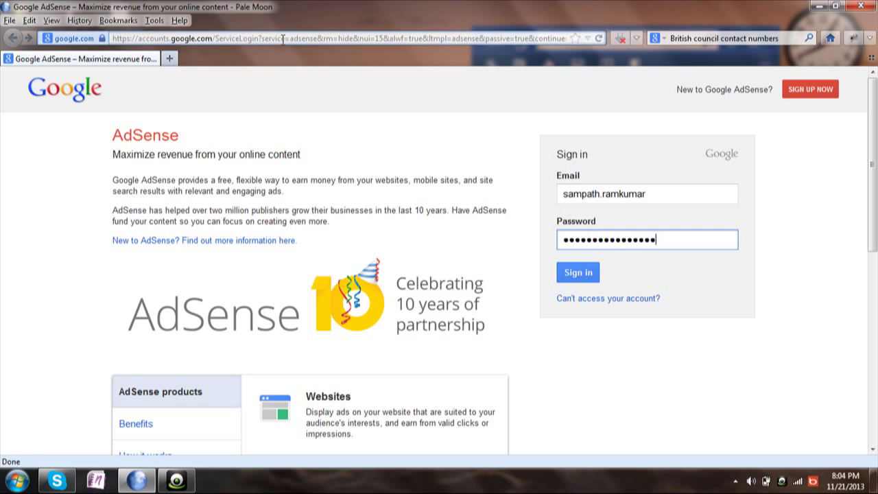
pyautogui.press('Return')
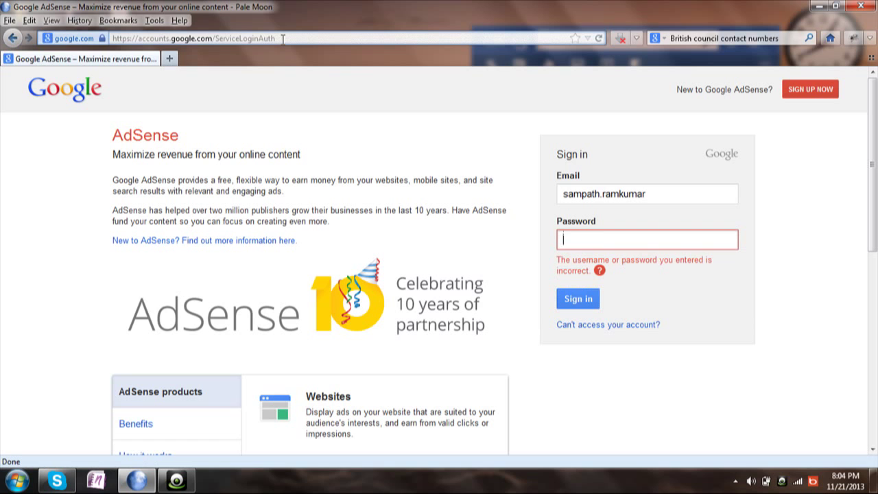
pyautogui.write('•••••••')
pyautogui.write('•••••••••')
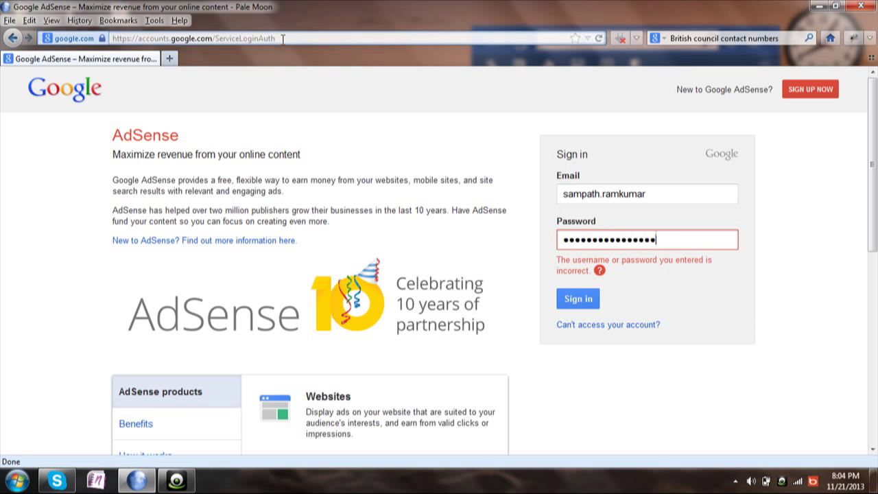
pyautogui.press('Return')
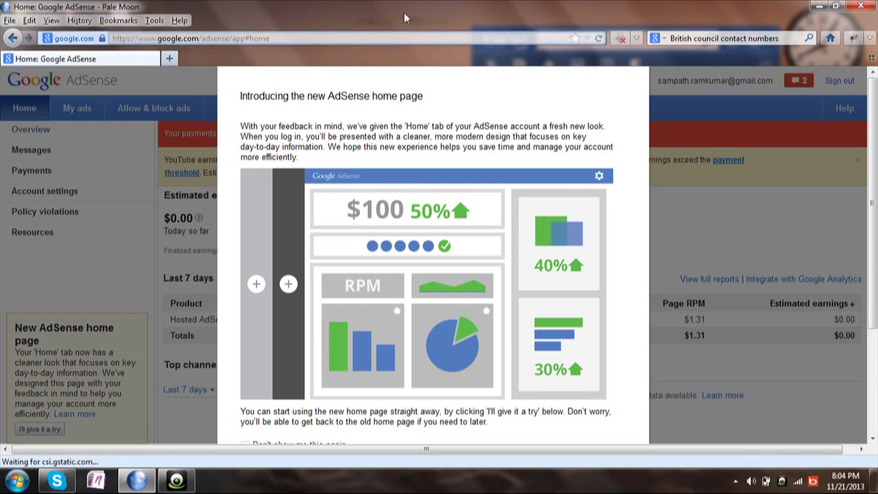
# Step: Choose 'Maybe later' on the home page intro, then review the on-hold notice and last-7-days figures
pyautogui.scroll(-3, 466, 300)
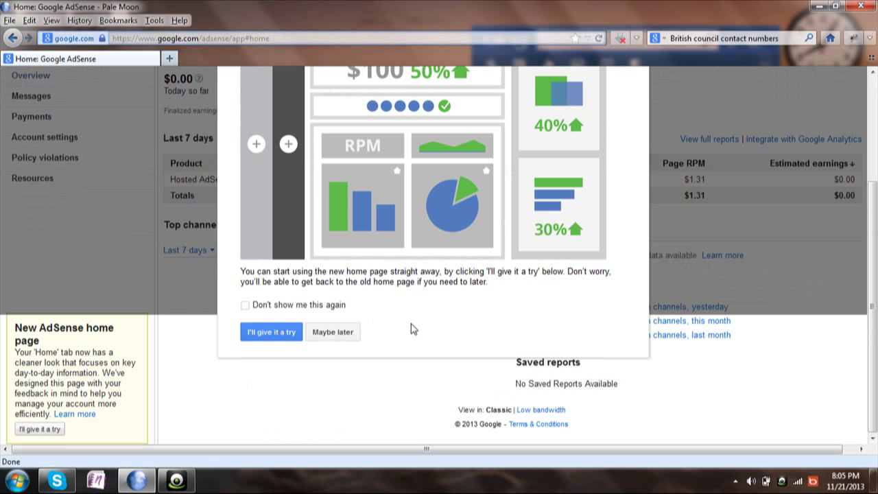
pyautogui.click(340, 333)
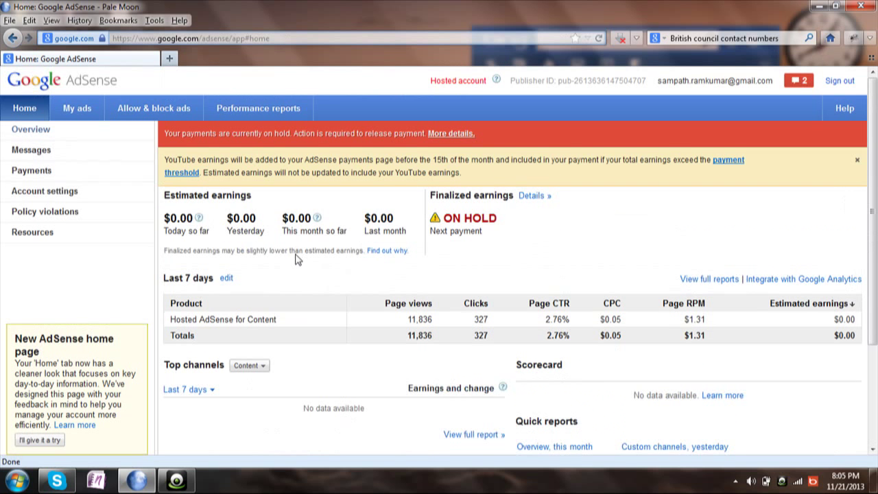
pyautogui.scroll(-3, 297, 258)
pyautogui.scroll(3, 296, 259)
pyautogui.scroll(-2, 307, 278)
pyautogui.scroll(2, 306, 278)
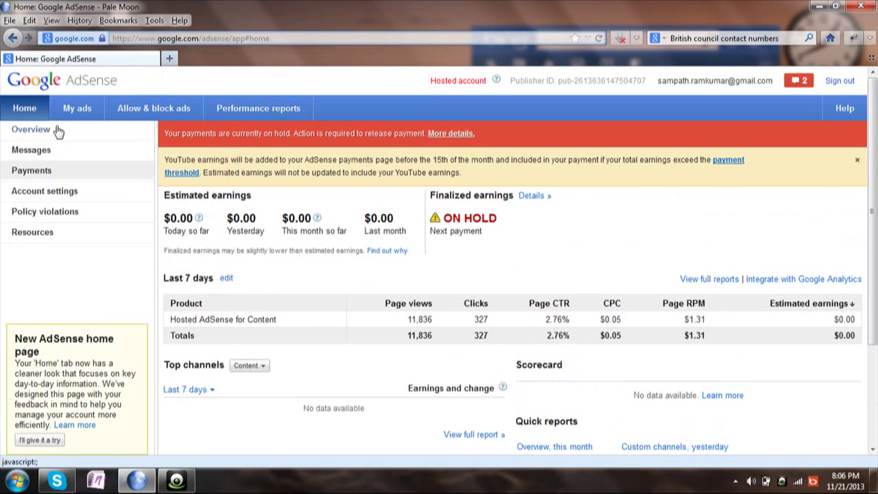
# Step: Review Payments: $137.71 on hold and finalized monthly earnings from January to October 2013
pyautogui.click(54, 170)
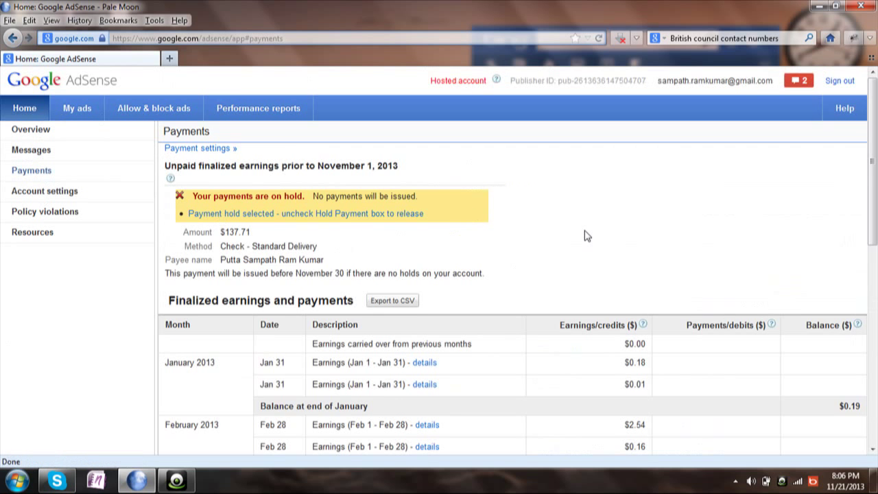
pyautogui.scroll(-1, 586, 236)
pyautogui.scroll(-3, 586, 235)
pyautogui.scroll(4, 585, 235)
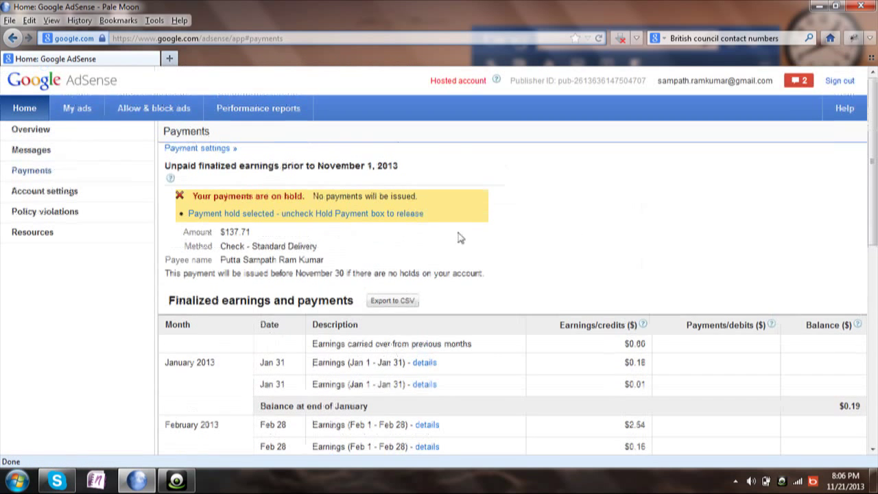
pyautogui.scroll(-10, 571, 220)
pyautogui.scroll(10, 571, 220)
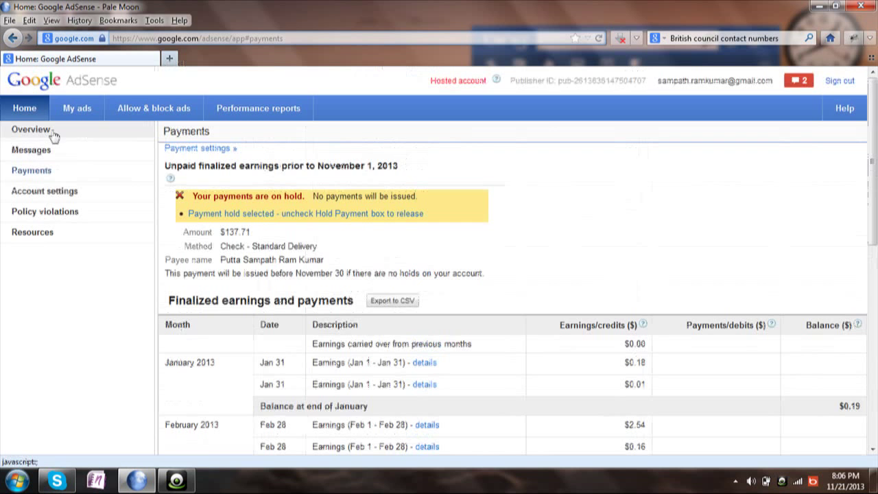
pyautogui.scroll(-10, 570, 151)
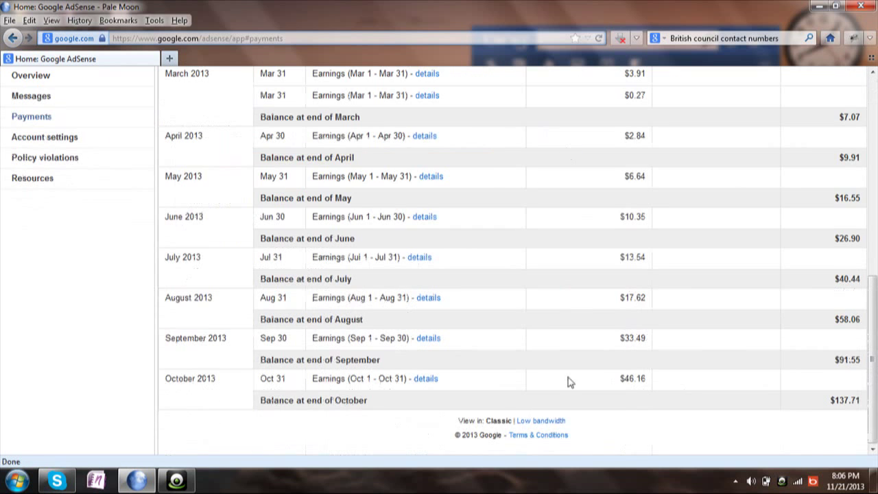
pyautogui.scroll(10, 569, 383)
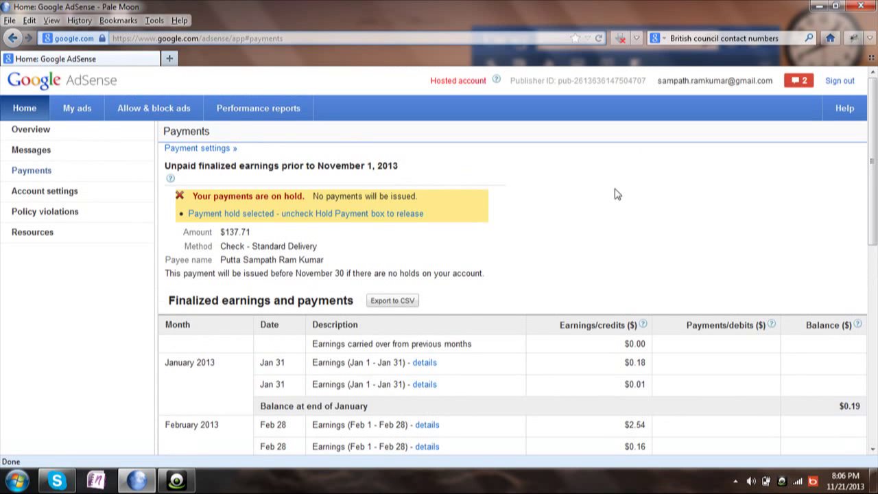
pyautogui.scroll(-1, 615, 194)
pyautogui.scroll(-5, 616, 194)
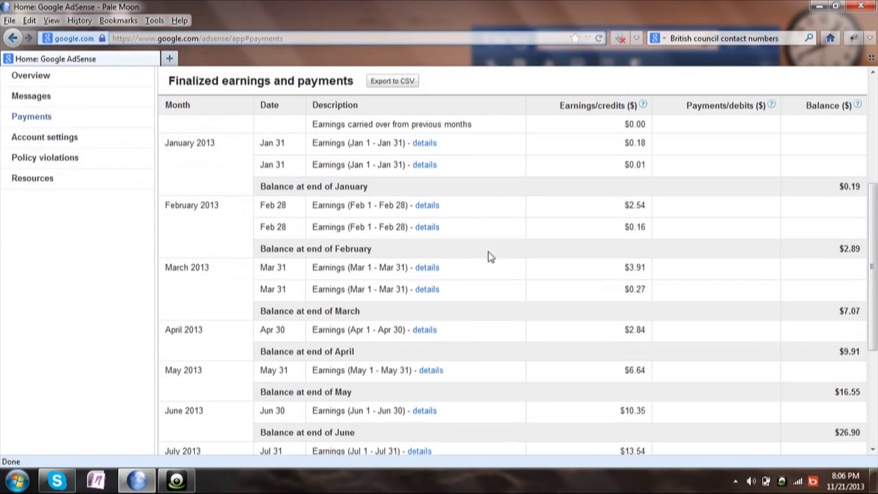
pyautogui.scroll(1, 500, 296)
pyautogui.scroll(6, 499, 297)
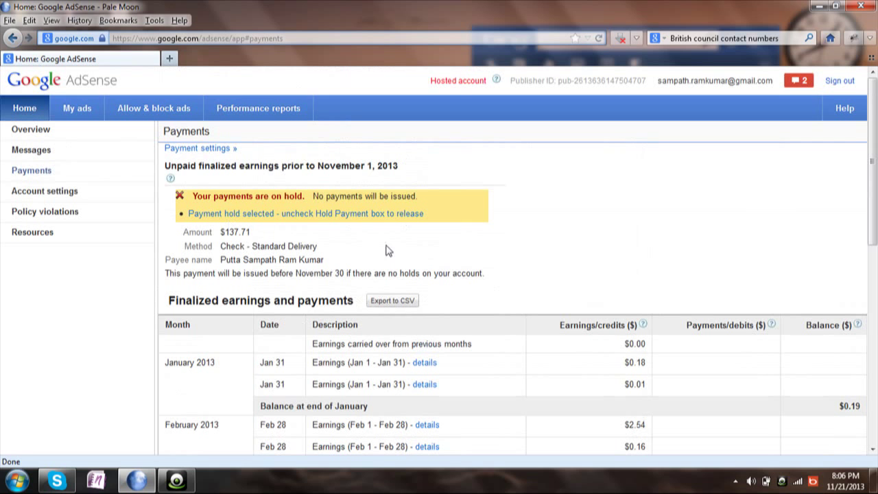
# Step: Browse the Account settings page, then show notifications with the payments-on-hold alert
pyautogui.click(41, 191)
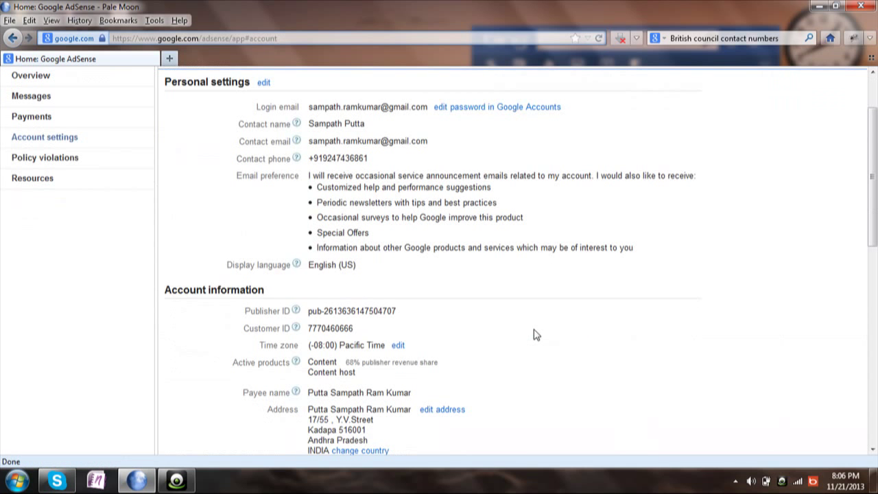
pyautogui.scroll(-2, 536, 335)
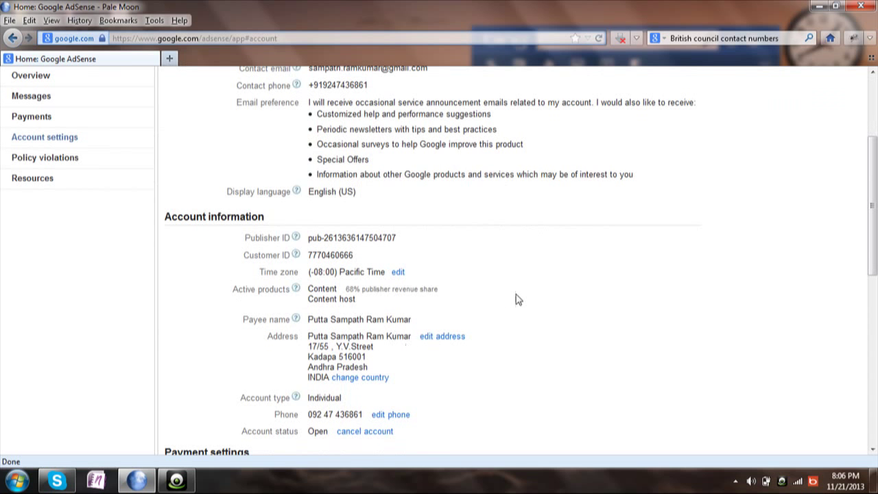
pyautogui.scroll(-2, 516, 295)
pyautogui.scroll(-2, 315, 291)
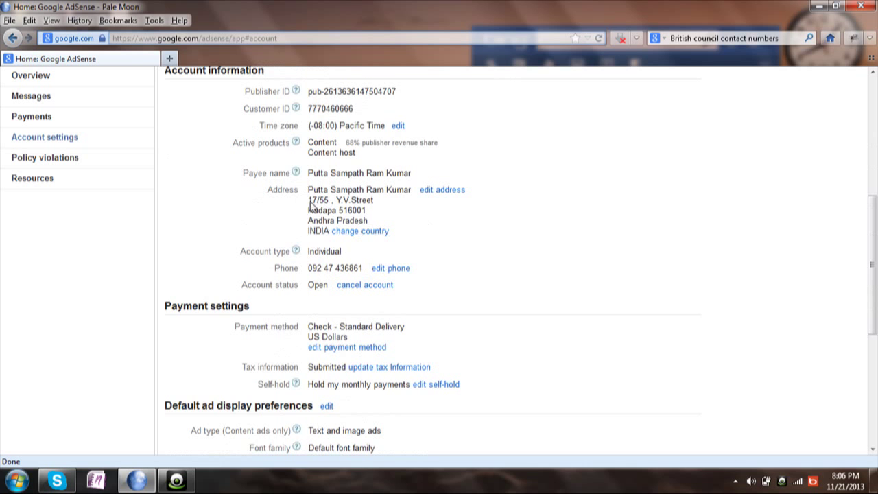
pyautogui.scroll(-1, 480, 196)
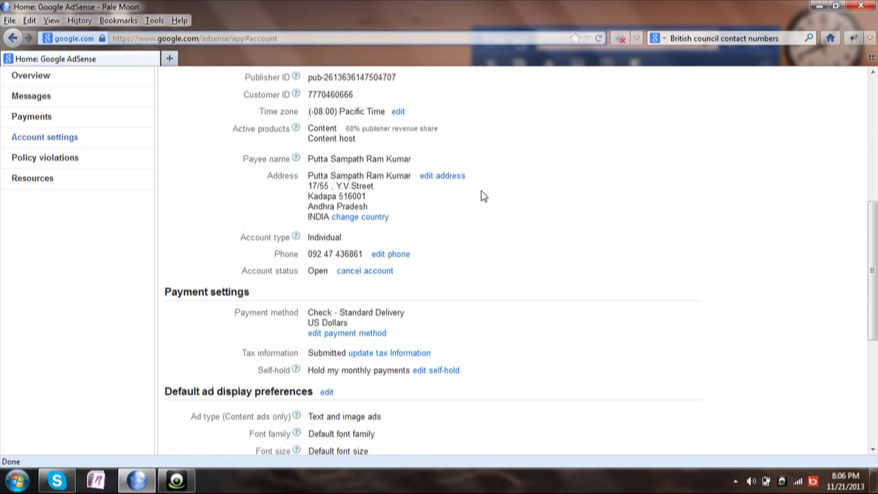
pyautogui.scroll(-1, 480, 196)
pyautogui.scroll(-2, 484, 168)
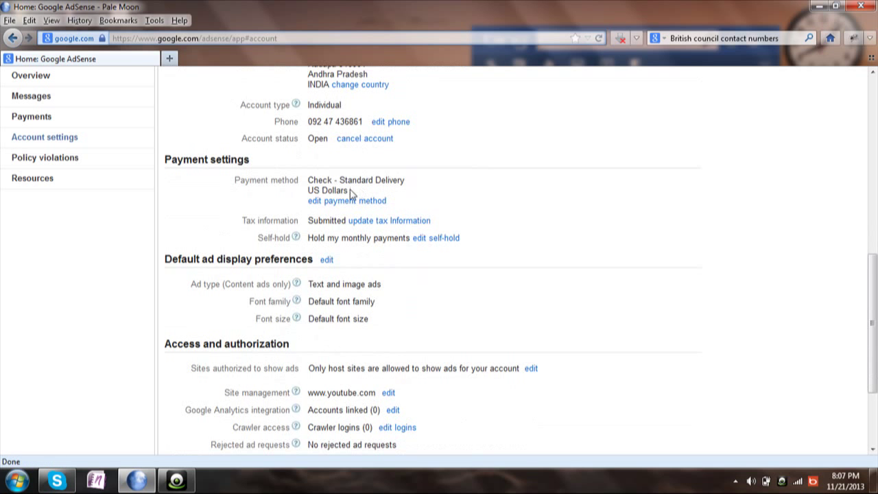
pyautogui.scroll(12, 493, 204)
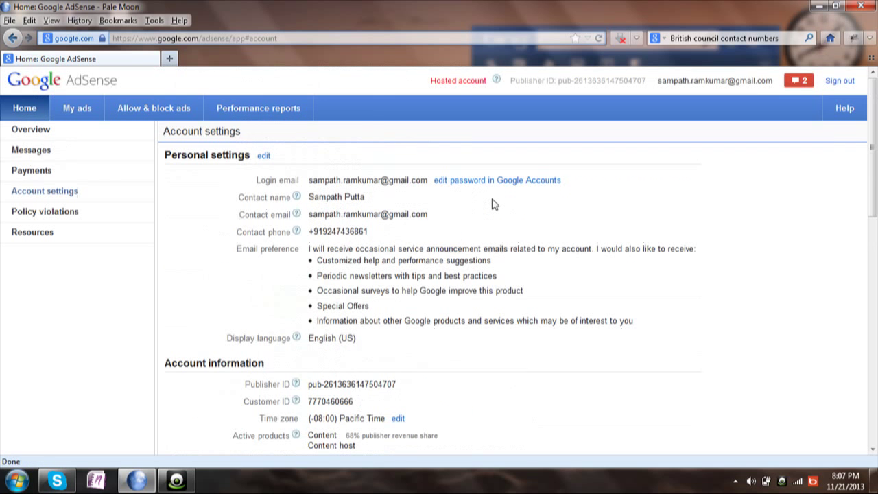
pyautogui.click(800, 84)
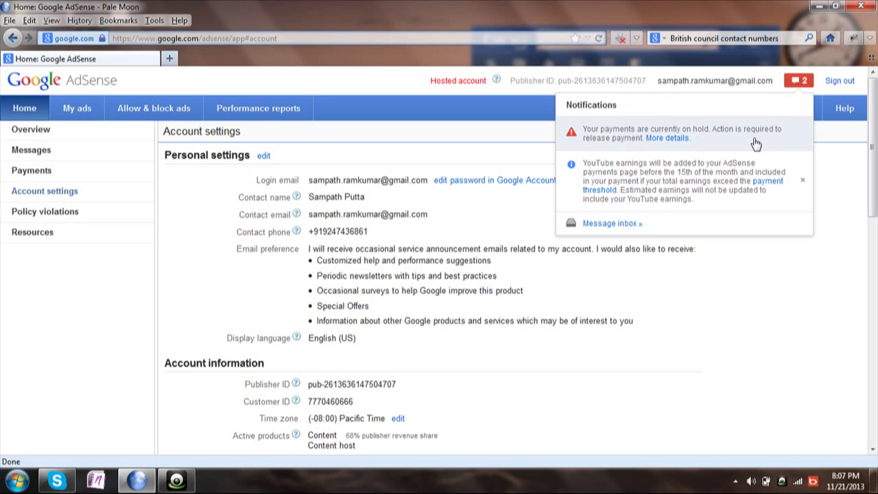
# Step: Go from the alert to Payments and open the self-hold Payment hold setting
pyautogui.click(689, 138)
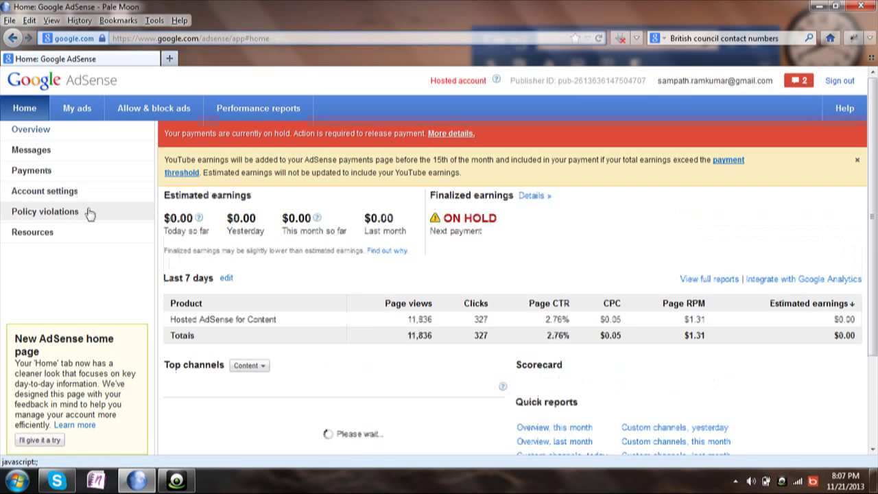
pyautogui.click(48, 175)
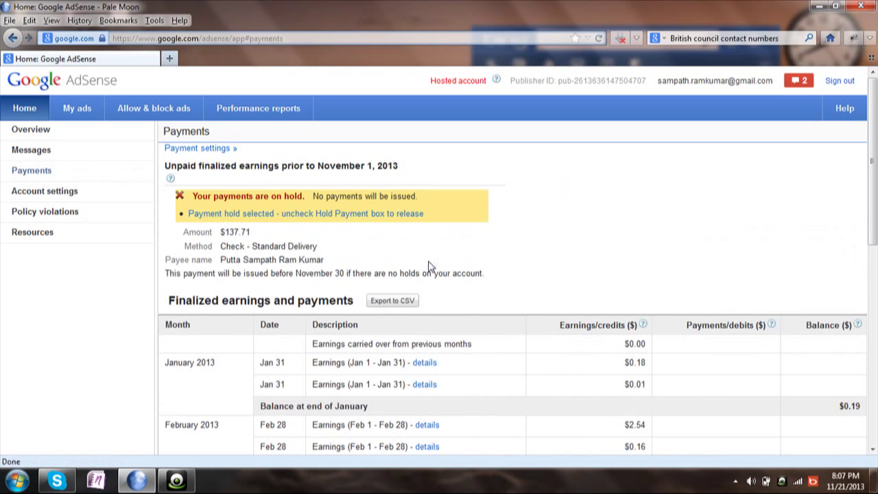
pyautogui.click(247, 214)
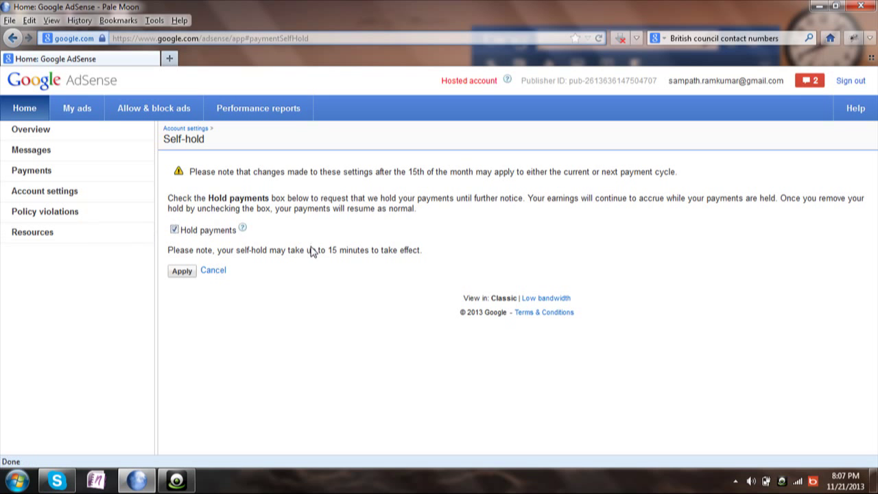
# Step: Return to Payments and read that the hold is self-selected and releasable by unchecking
pyautogui.click(33, 171)
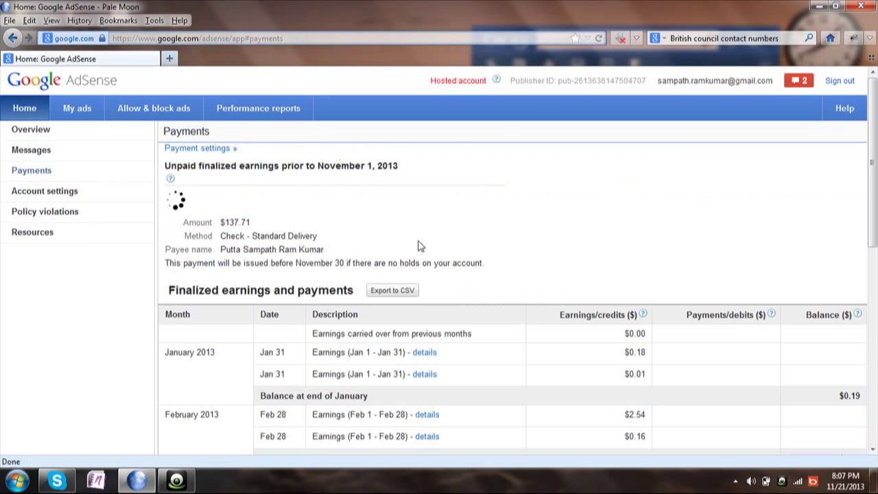
pyautogui.scroll(-4, 577, 301)
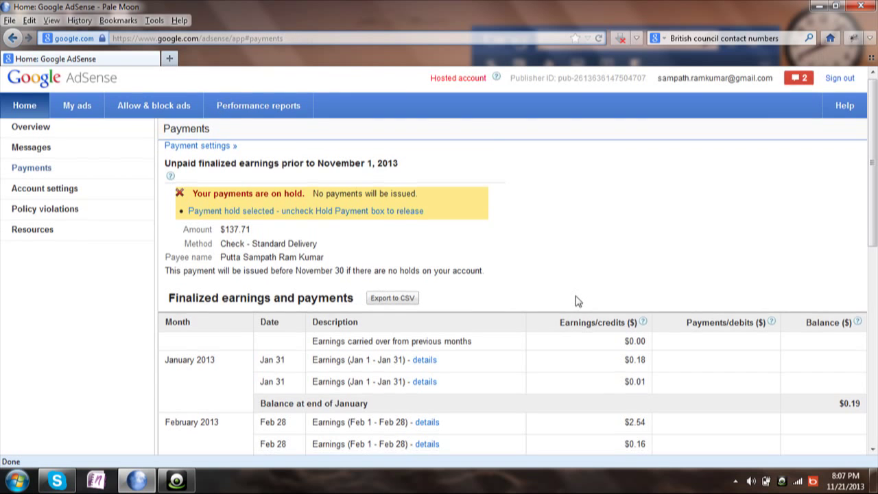
pyautogui.scroll(4, 577, 301)
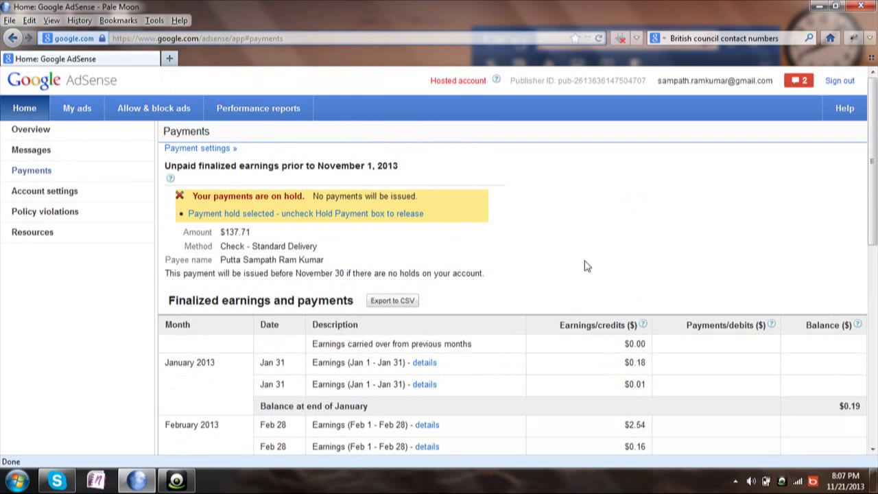
pyautogui.scroll(-2, 594, 233)
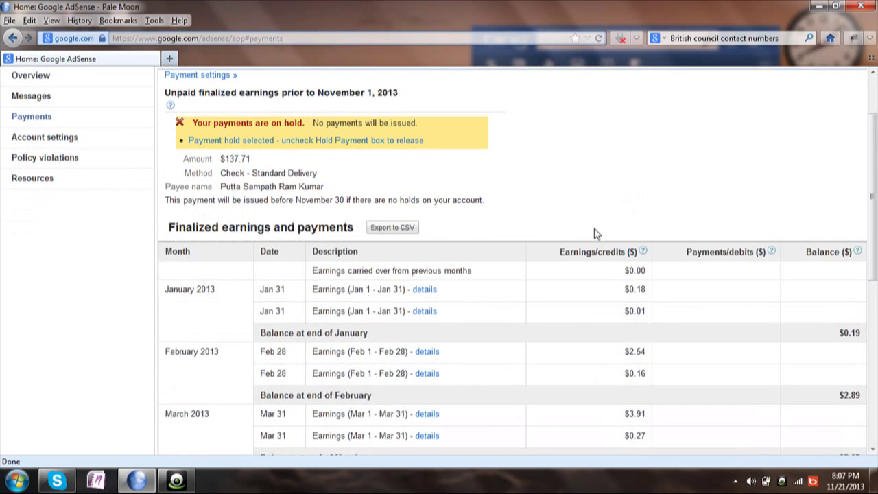
pyautogui.scroll(2, 596, 231)
# Step: Scroll Account settings through personal, payment, ad display and access sections, then back to the top
pyautogui.click(45, 190)
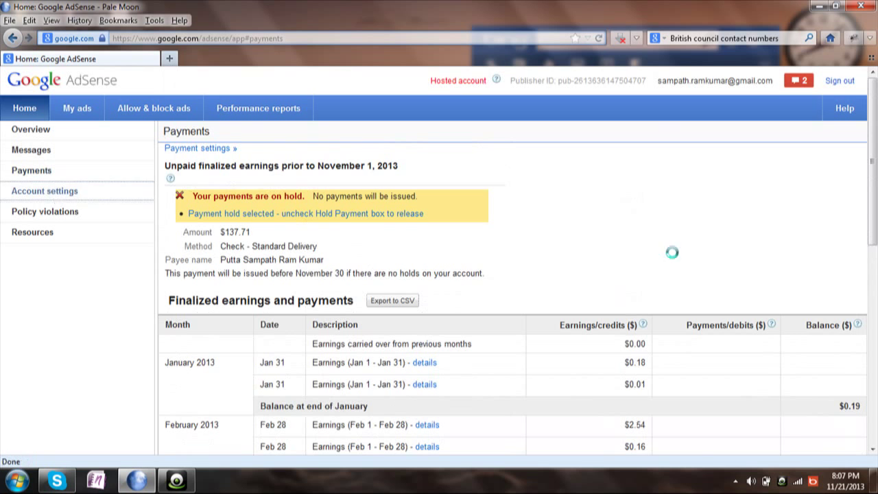
pyautogui.scroll(-2, 426, 248)
pyautogui.scroll(-2, 423, 248)
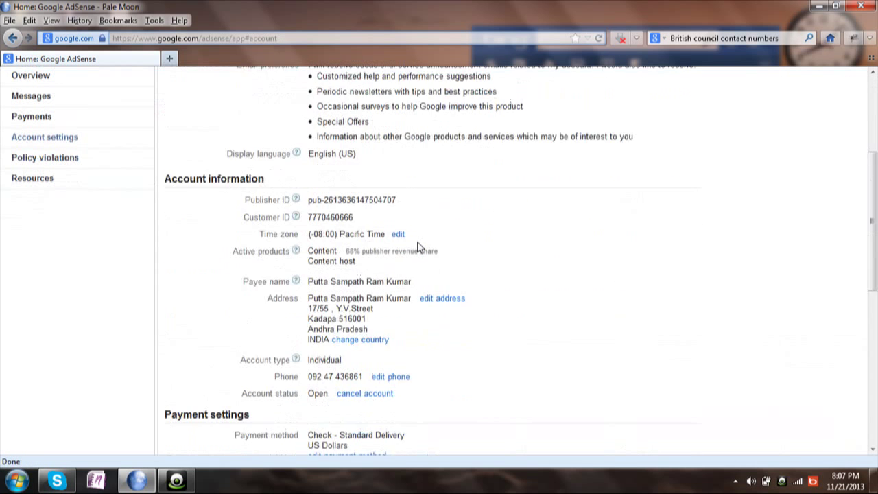
pyautogui.scroll(-3, 420, 247)
pyautogui.scroll(-3, 444, 172)
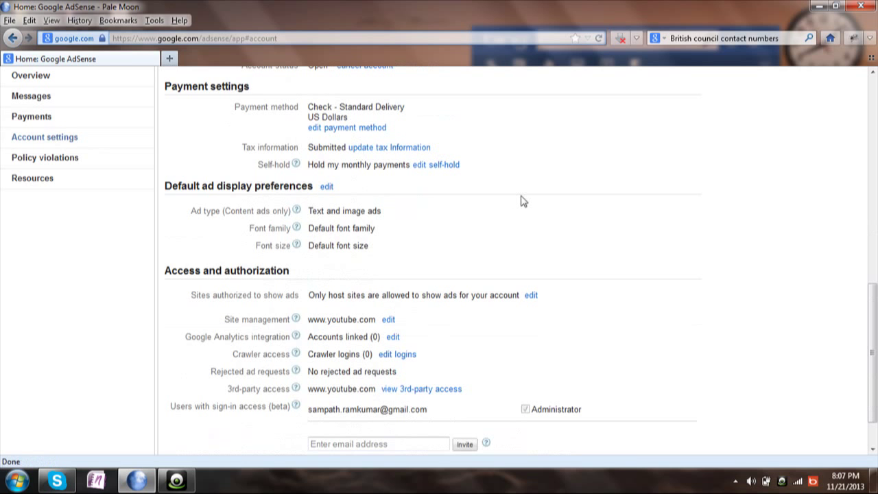
pyautogui.scroll(-1, 521, 201)
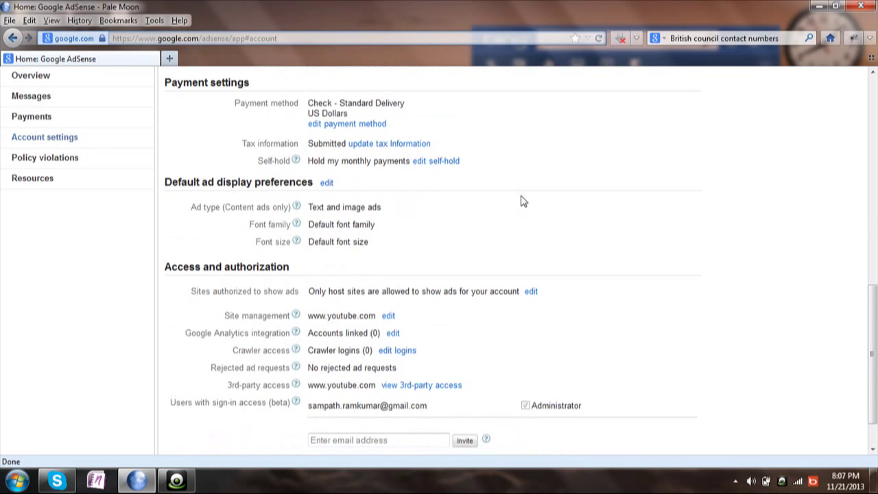
pyautogui.scroll(-1, 521, 201)
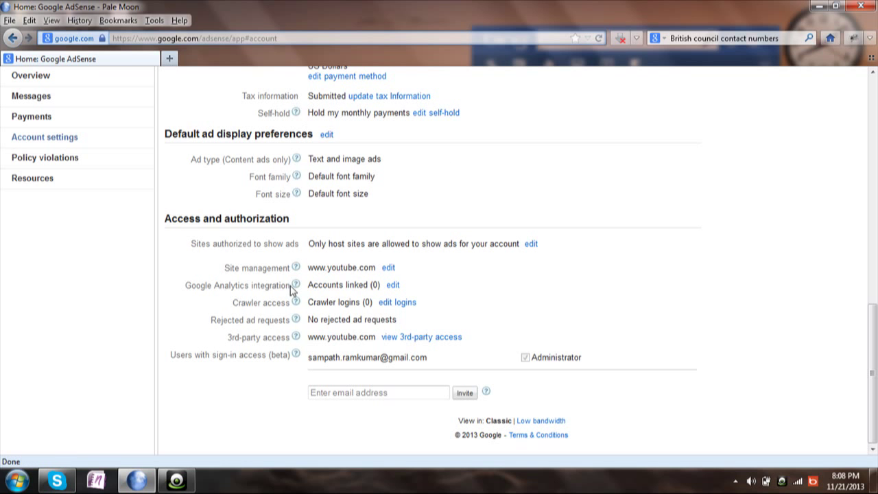
pyautogui.scroll(4, 641, 329)
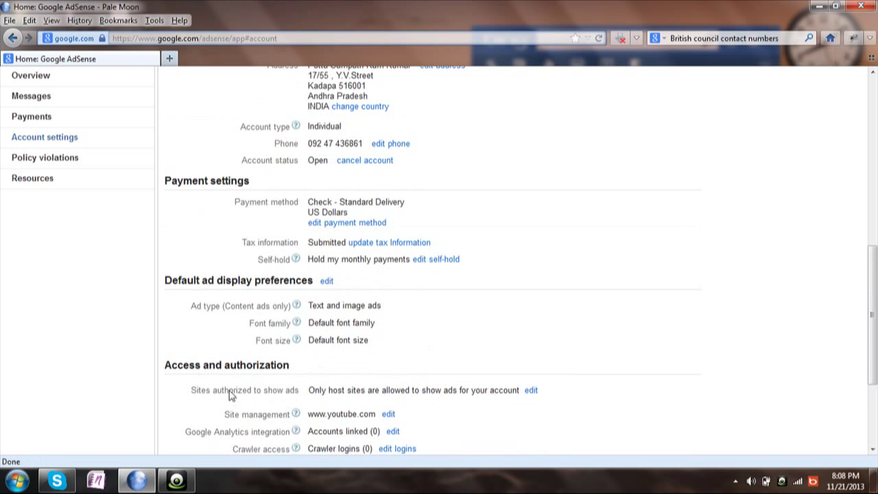
pyautogui.scroll(1, 582, 403)
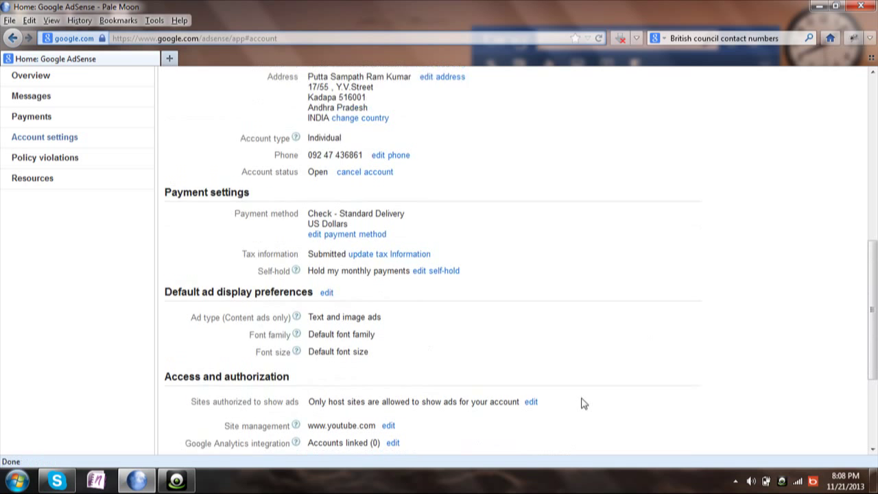
pyautogui.scroll(5, 582, 403)
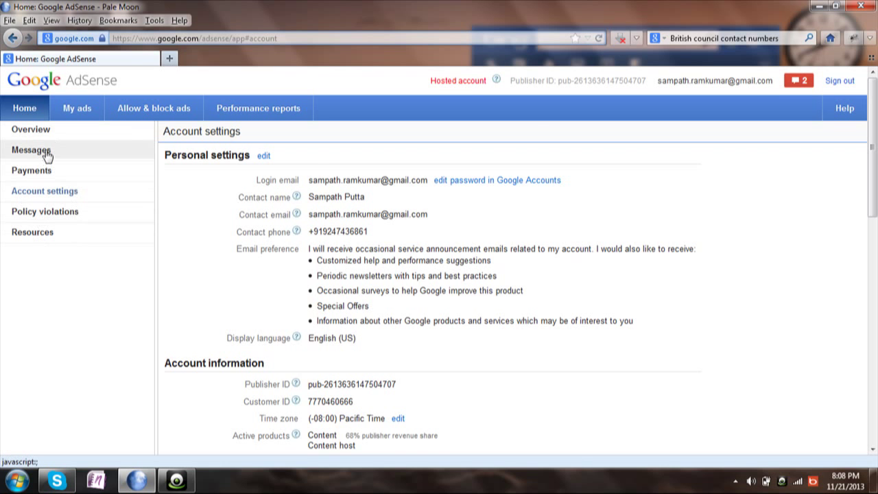
# Step: Review the Overview's zero estimated earnings, last-7-days table and on-hold next payment
pyautogui.click(20, 135)
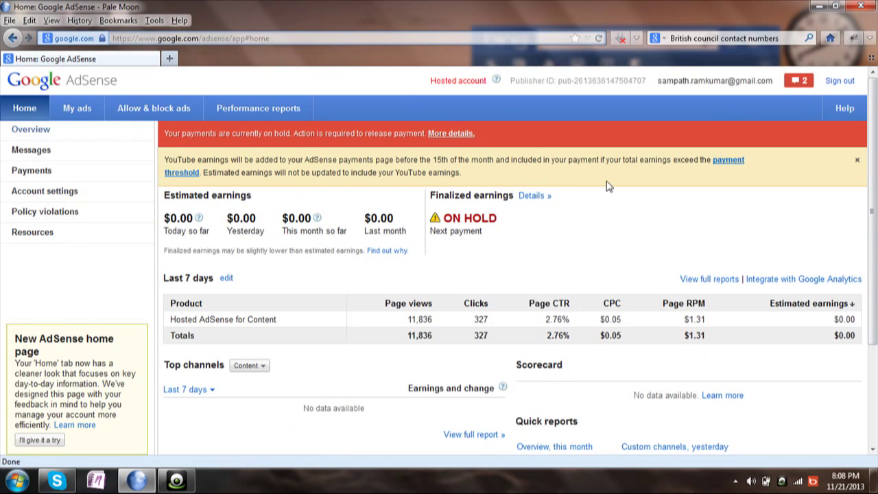
pyautogui.scroll(-3, 606, 182)
pyautogui.scroll(2, 606, 182)
pyautogui.scroll(-2, 607, 181)
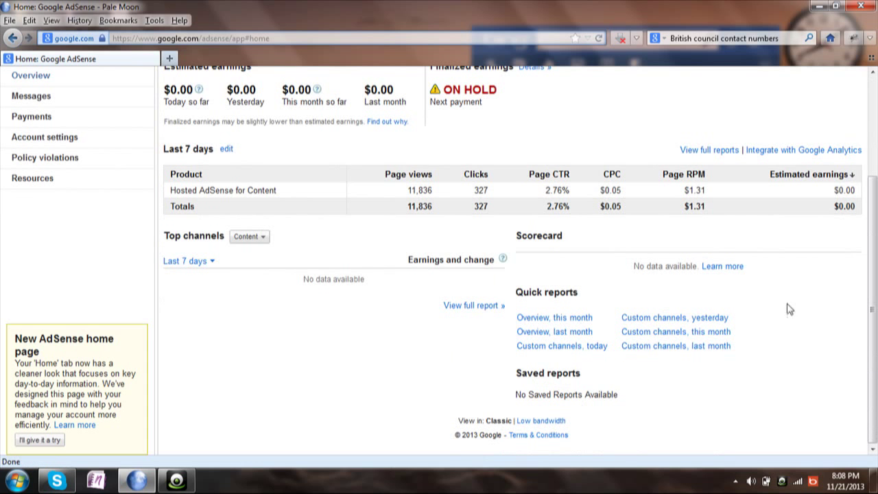
pyautogui.scroll(4, 774, 284)
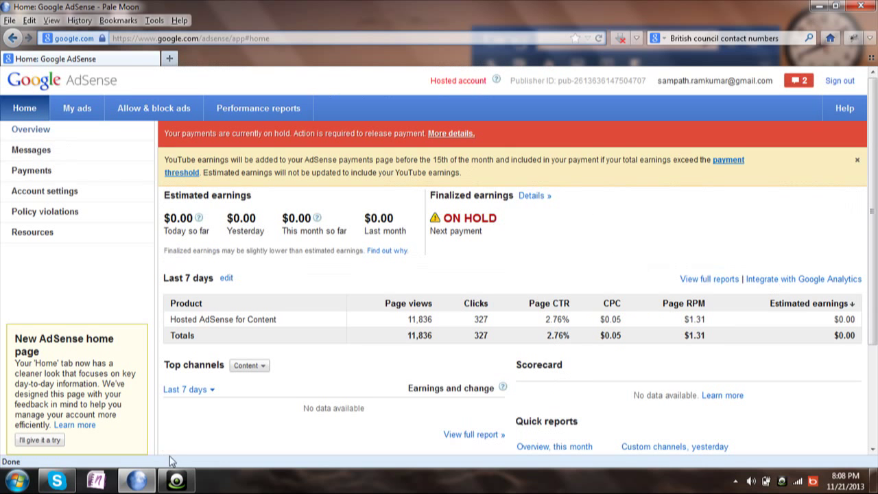
pyautogui.click(176, 480)
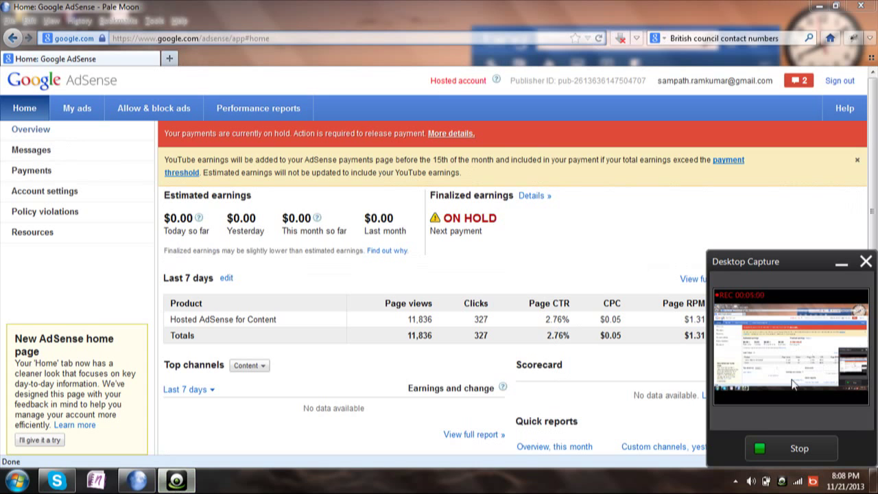